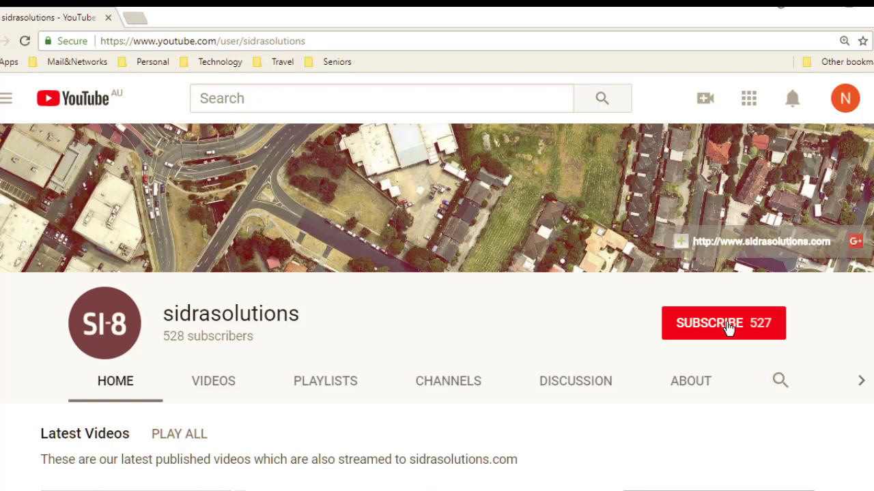
- Subscribe to sidrasolutions with all notifications on and start a comment inviting video suggestions
left_click(728, 326)
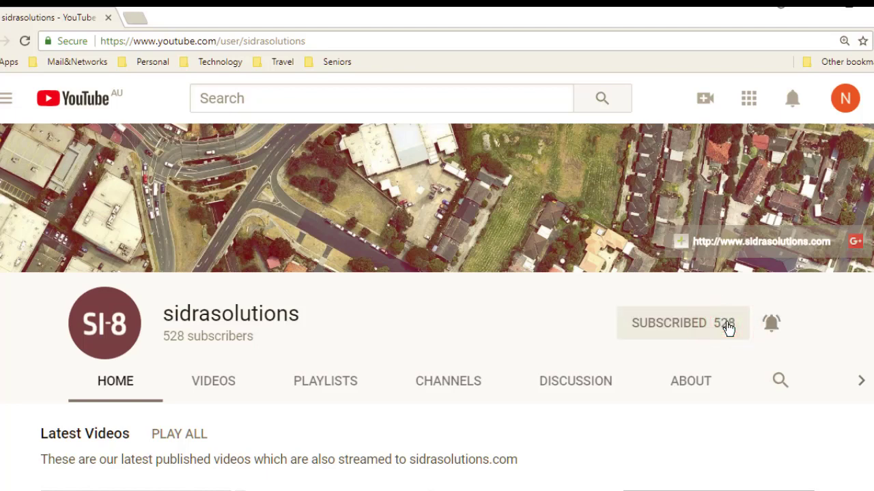
left_click(773, 326)
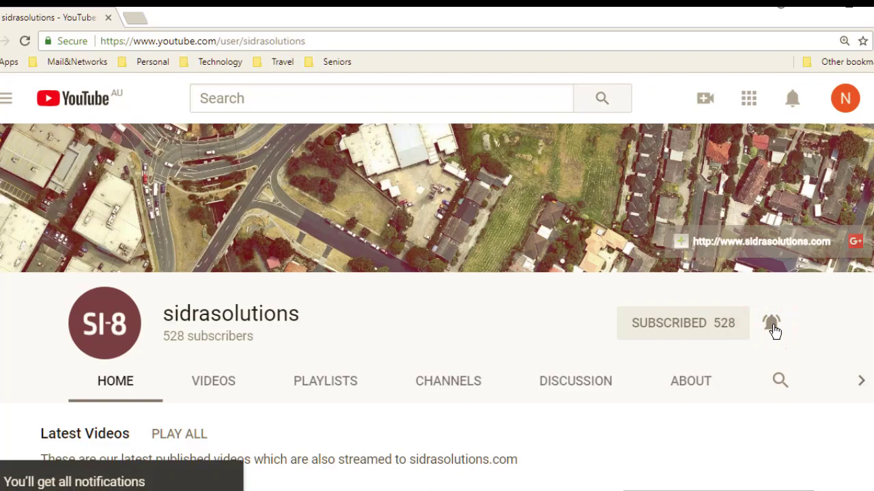
type("Your ")
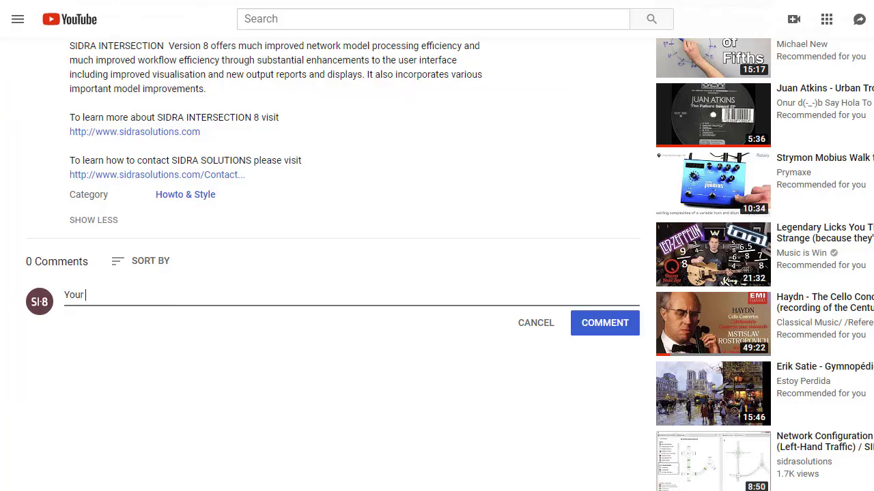
type("video suggestions here in")
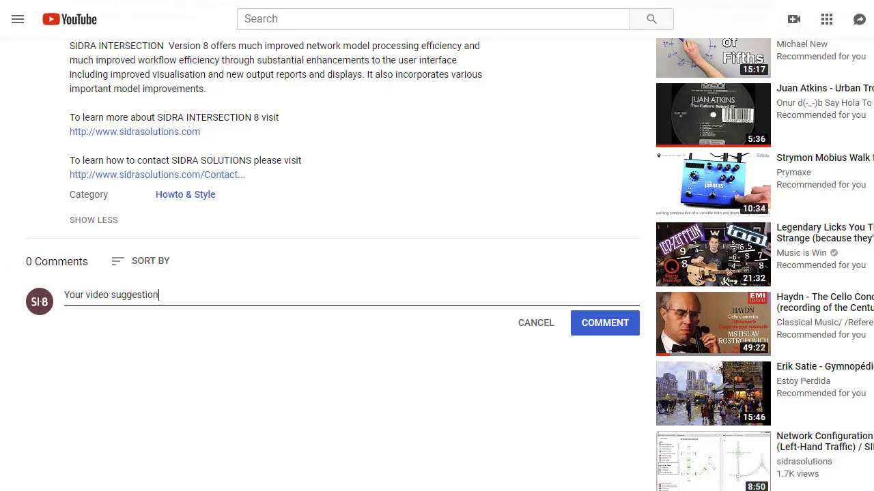
type(" the Youtube comment")
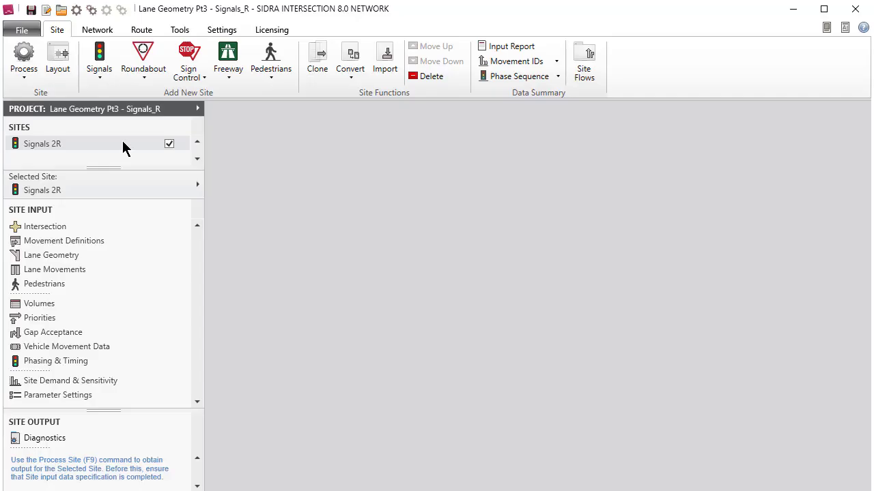
- Rename the project's Signals 2R site to 'Signals 3R'
left_click(123, 145)
right_click(123, 145)
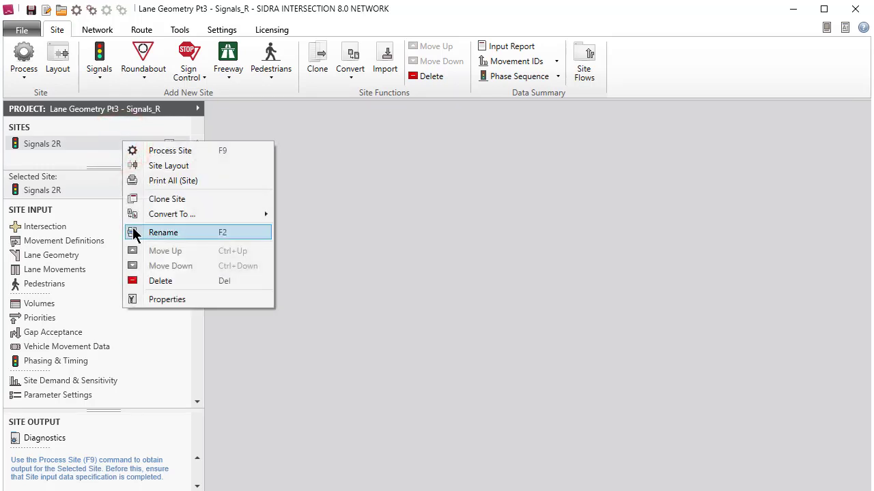
left_click(163, 233)
type("Signal")
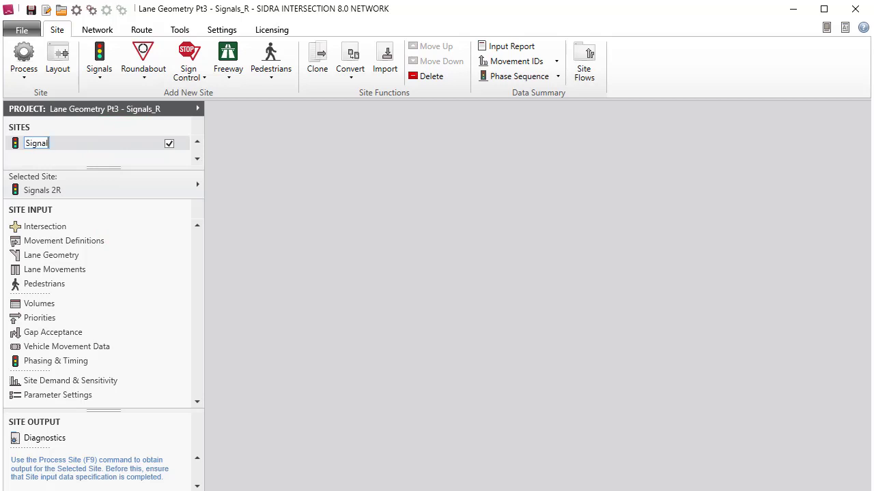
type("s 3R")
key("Return")
- Save the project and show the Park Road / Walnut Street intersection layout
left_click(34, 13)
left_click(64, 75)
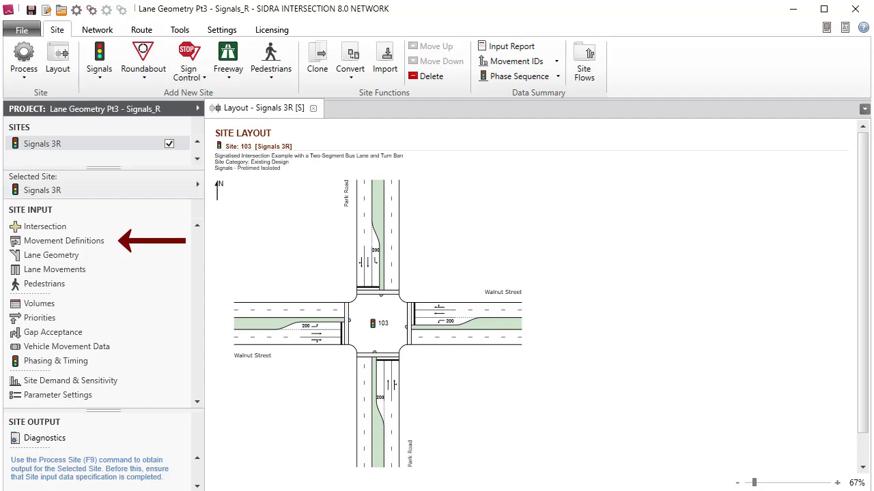
- Open Signals 3R lane geometry beside the layout drawing and inspect south lane 2 and the east approach
left_click(146, 256)
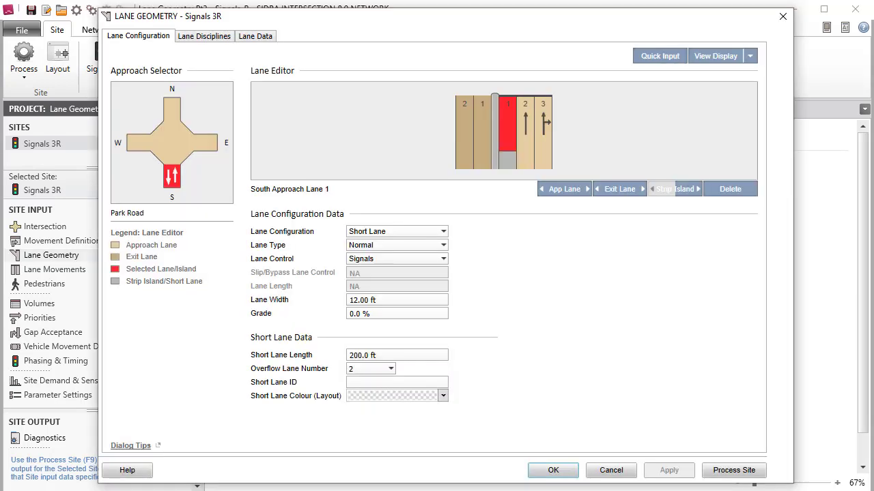
left_click(710, 59)
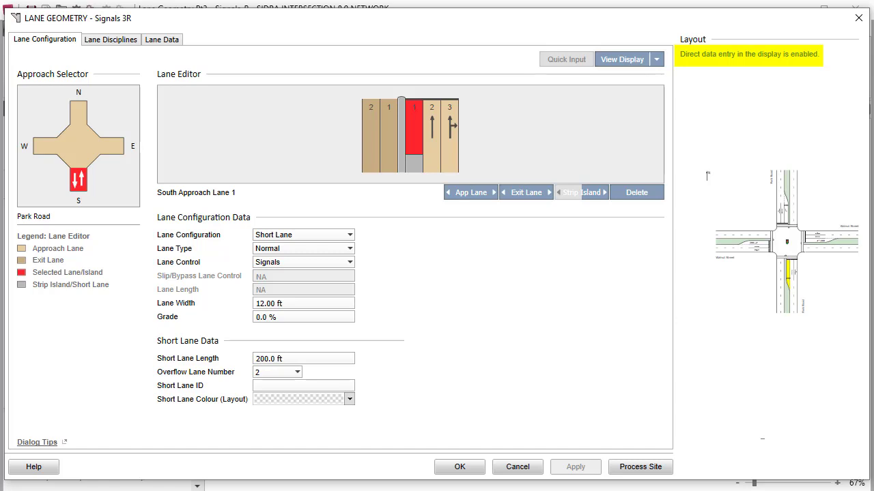
left_click(429, 165)
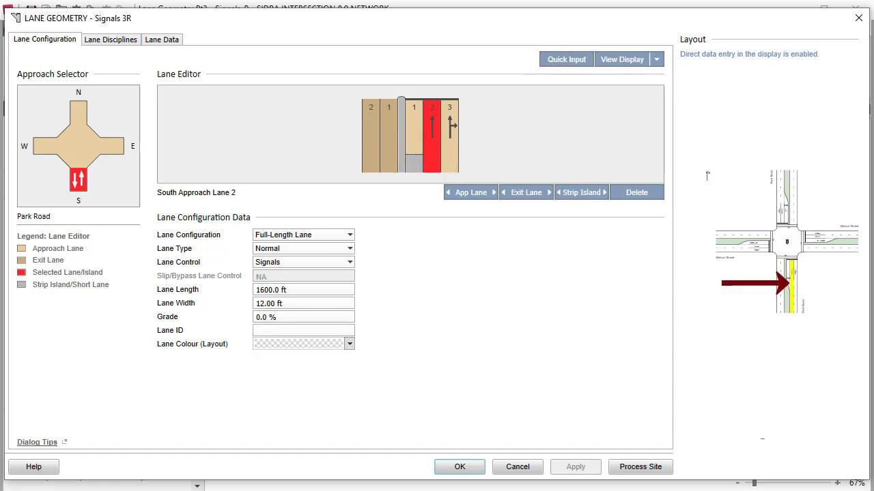
left_click(823, 237)
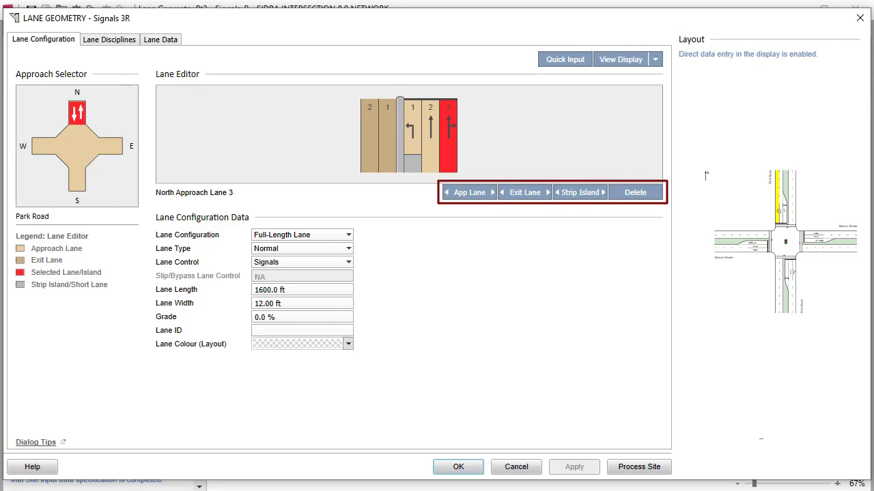
right_click(445, 155)
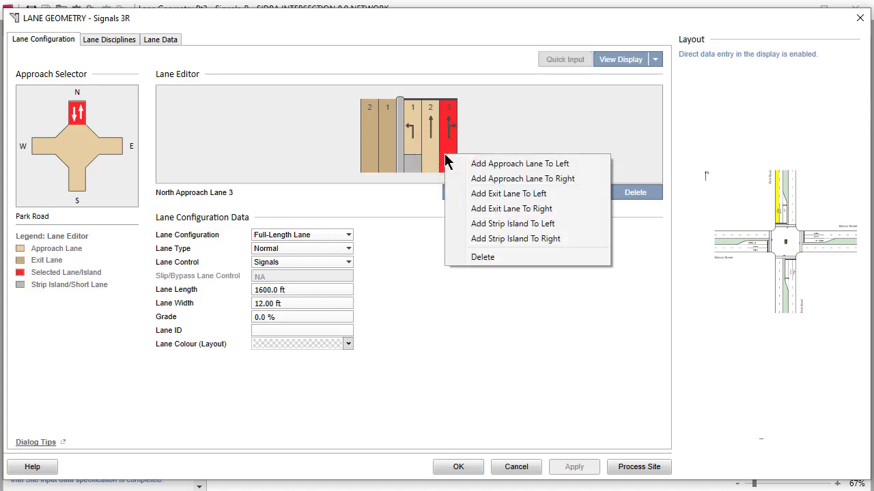
key("Escape")
right_click(778, 217)
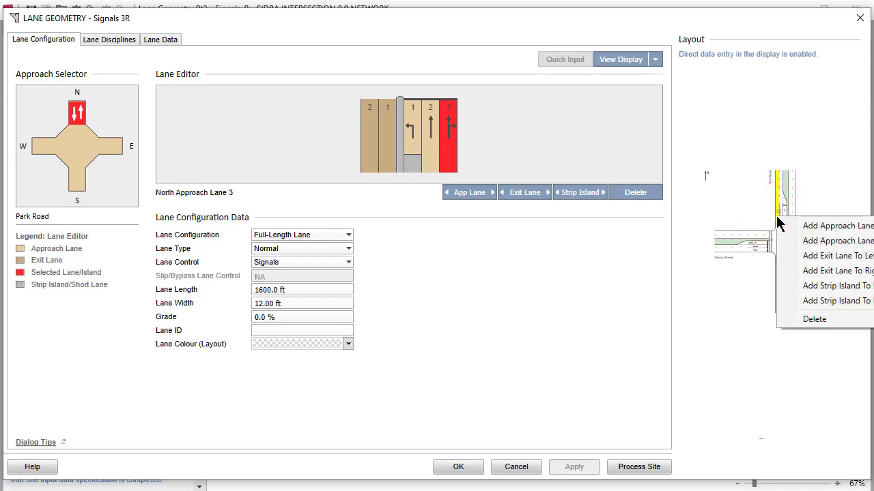
key("Escape")
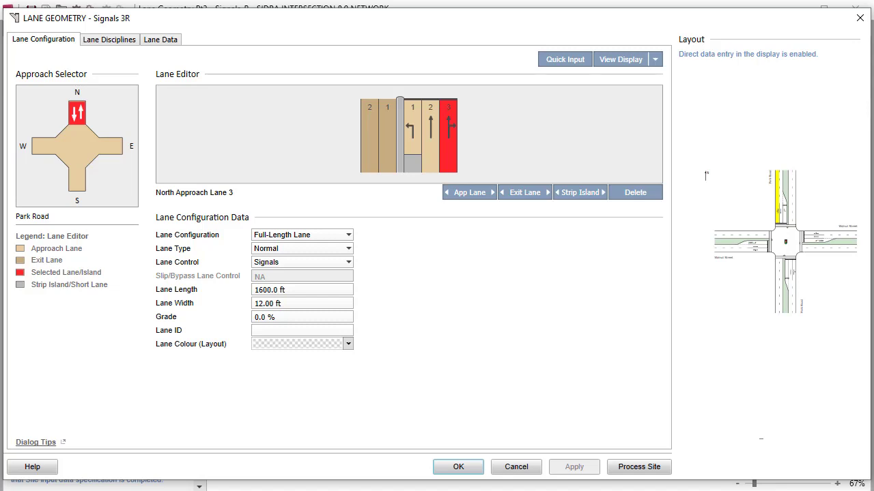
- Set Walnut Street west approach lane 3 to a Two-Segment Lane configuration
left_click(42, 150)
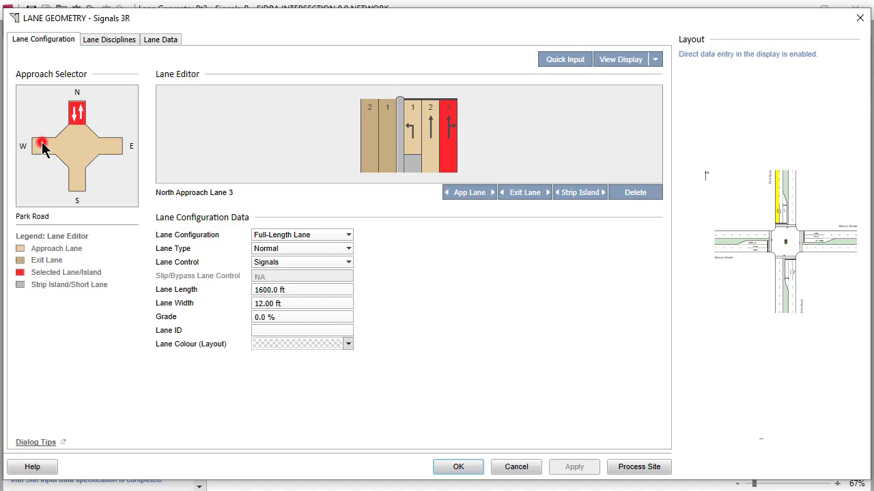
left_click(447, 159)
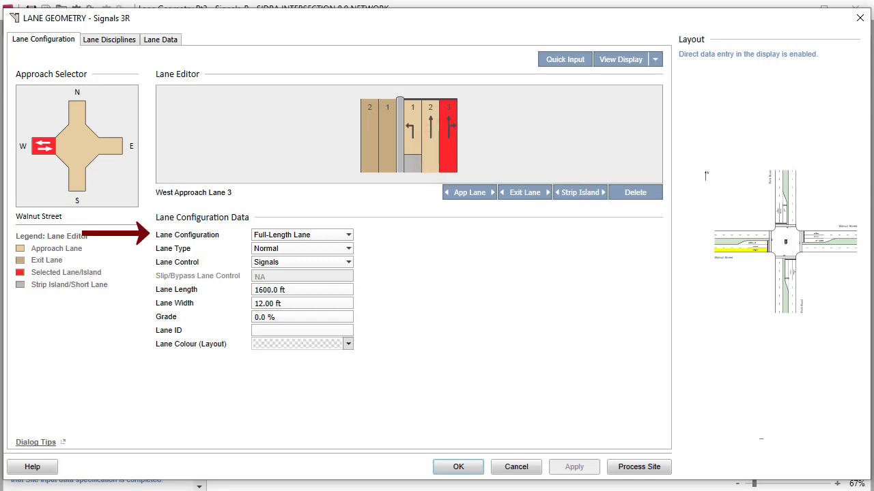
left_click(348, 236)
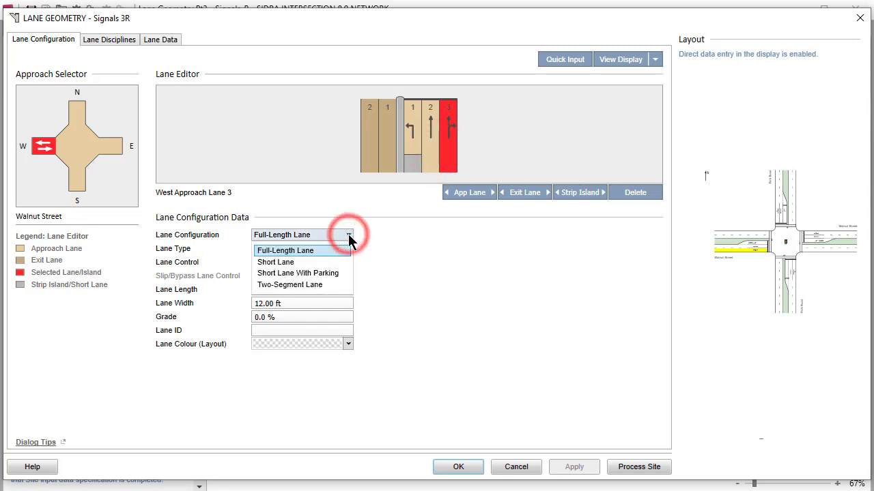
left_click(347, 285)
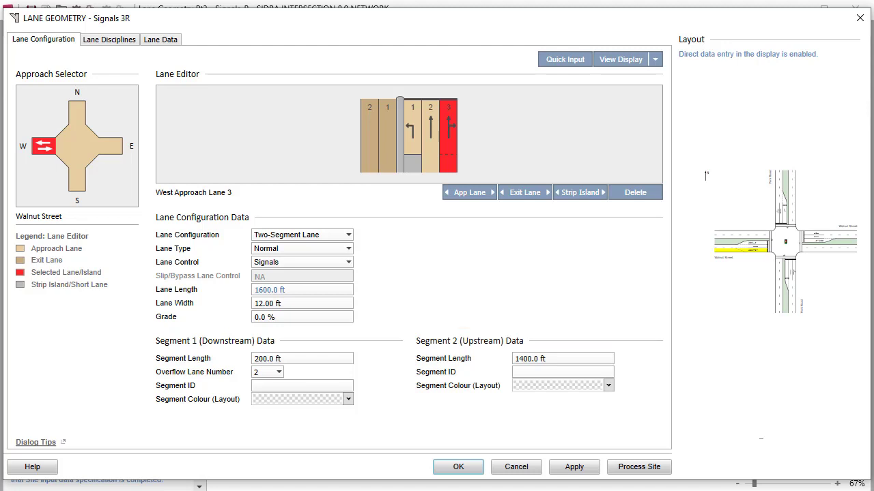
- Give the lane's upstream segment lane ID B and a light peach layout colour
left_click(563, 372)
type("B")
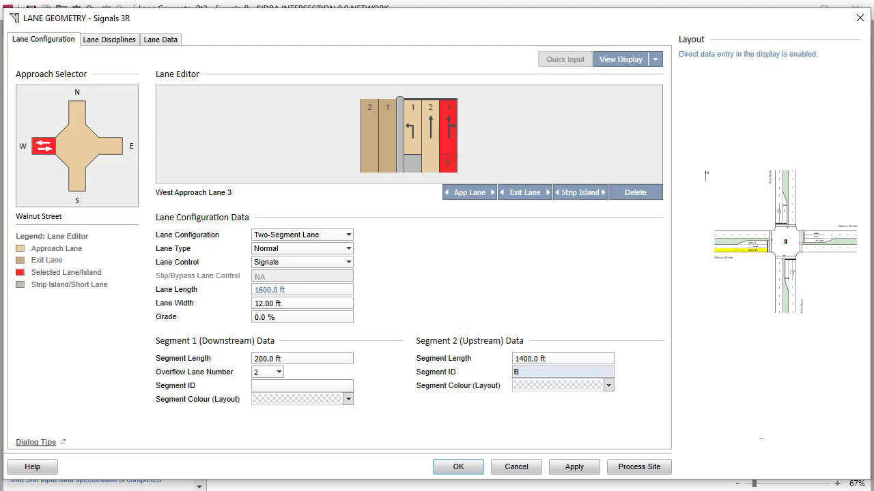
left_click(608, 386)
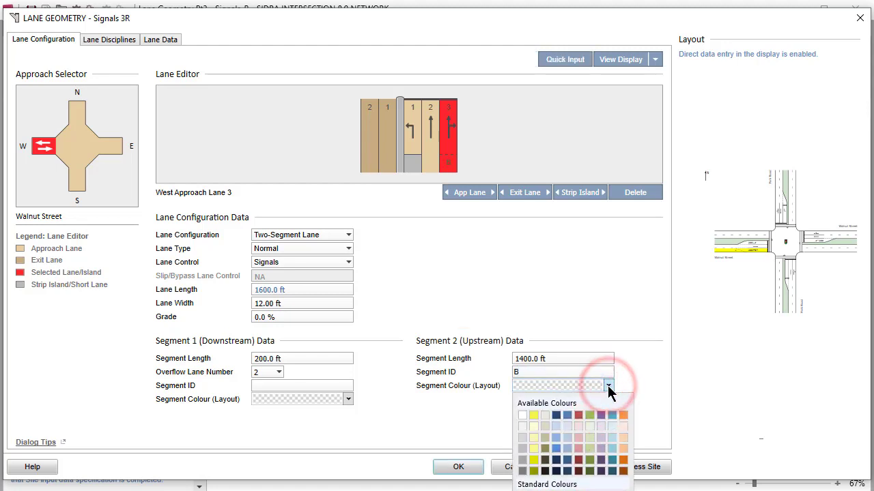
left_click(621, 436)
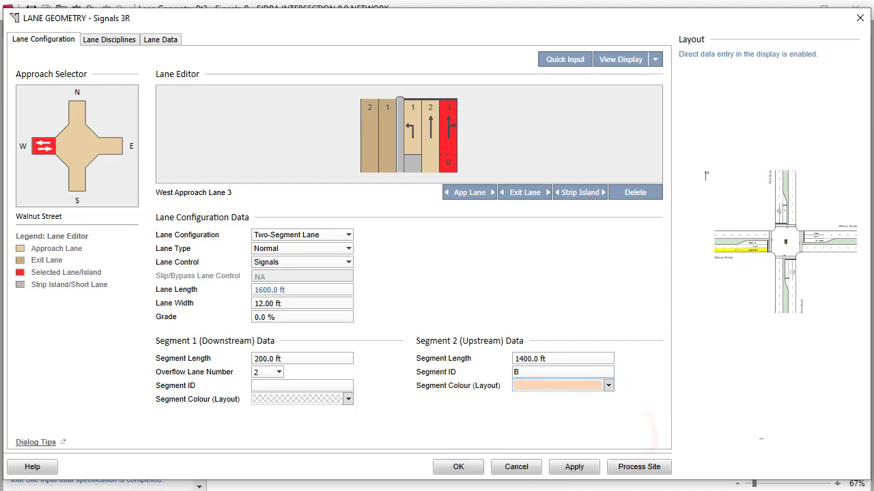
- Give East exit lane 2 lane ID B and a light peach layout colour
left_click(114, 150)
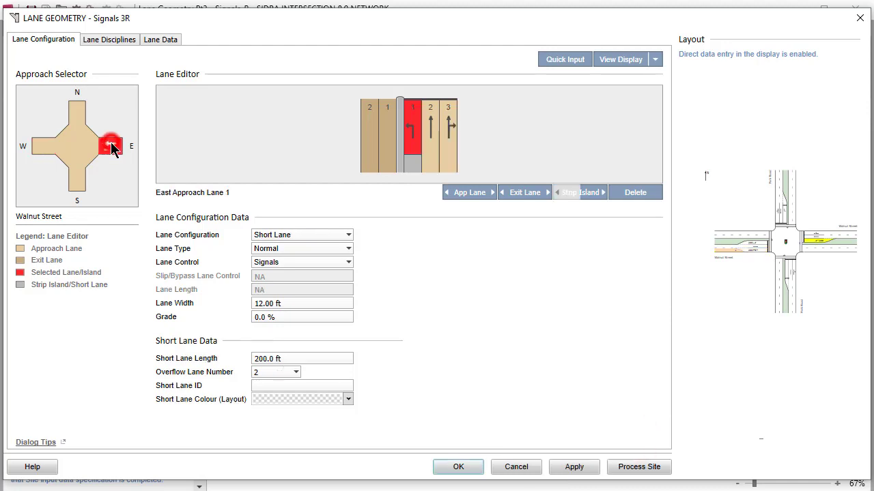
left_click(364, 148)
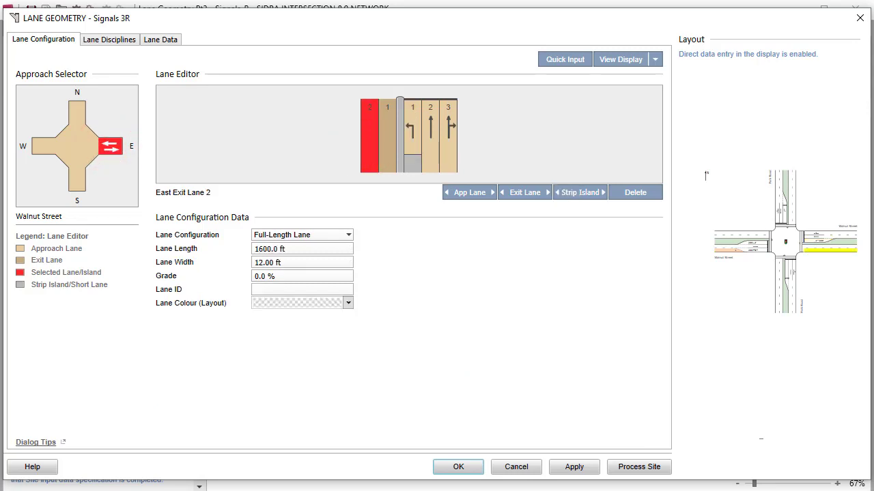
left_click(302, 289)
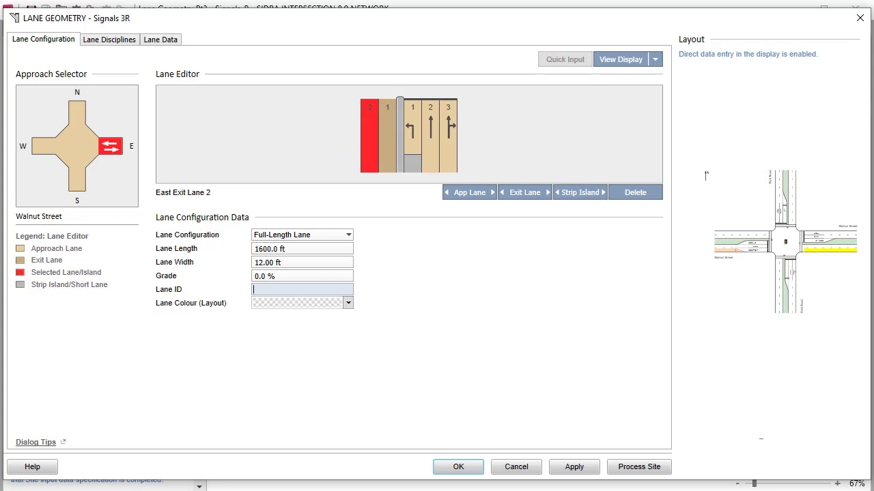
type("B")
left_click(348, 303)
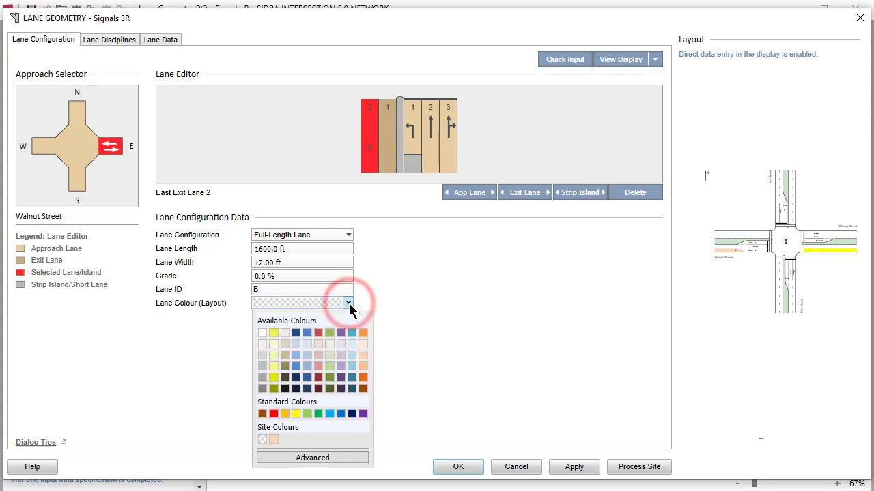
left_click(361, 354)
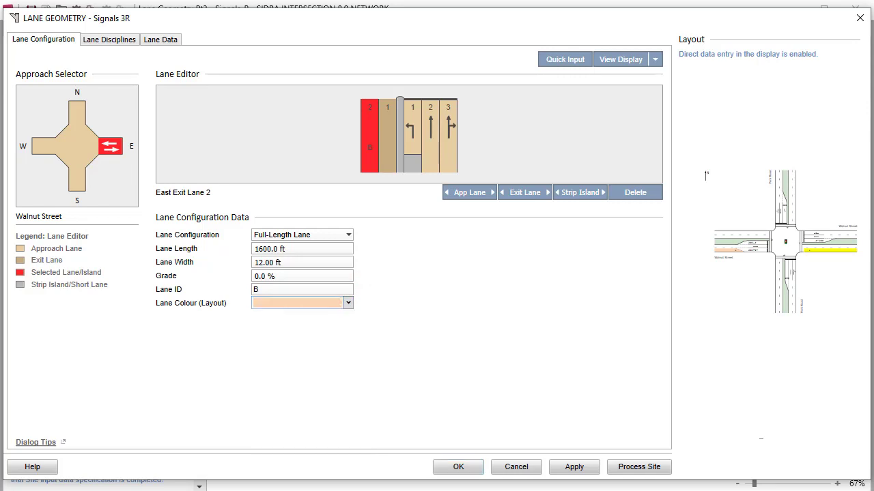
- Make North lane 3 a Slip/Bypass (High Angle) lane and delete the South approach short lane
left_click(777, 218)
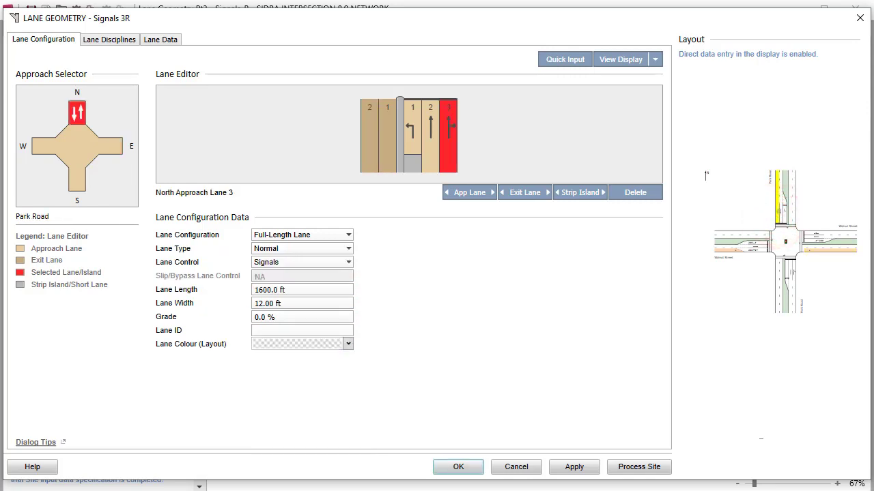
left_click(349, 248)
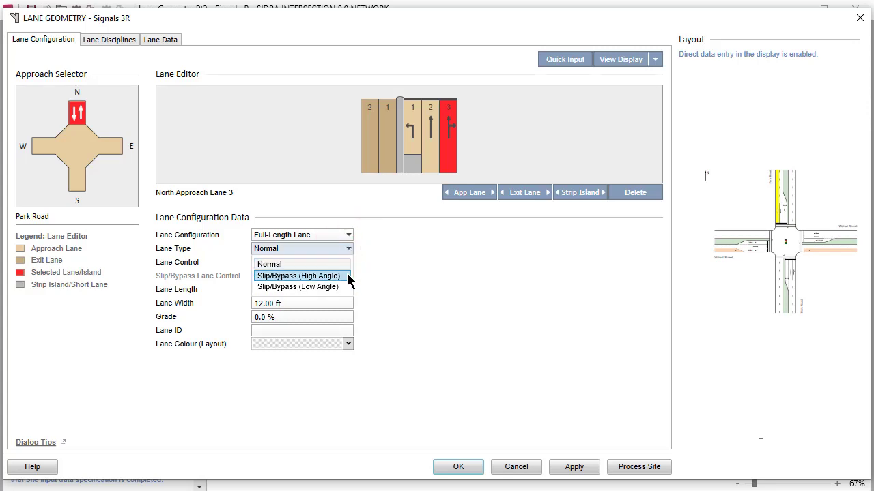
left_click(347, 276)
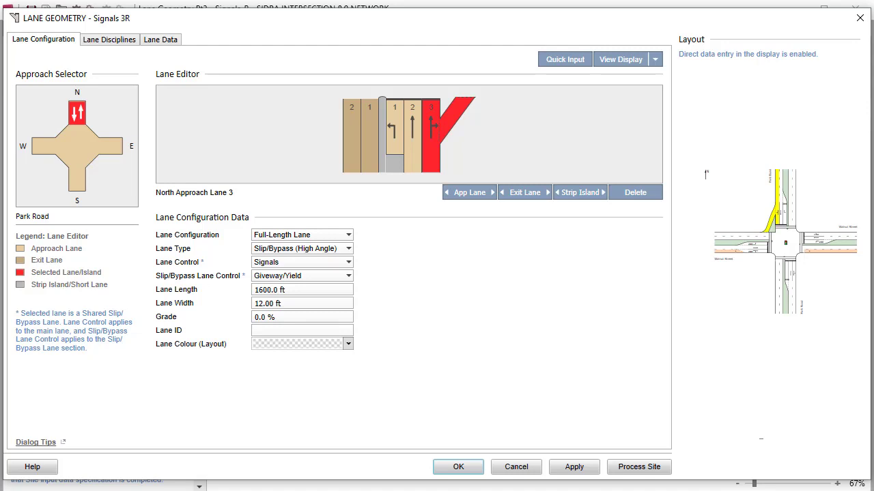
left_click(77, 183)
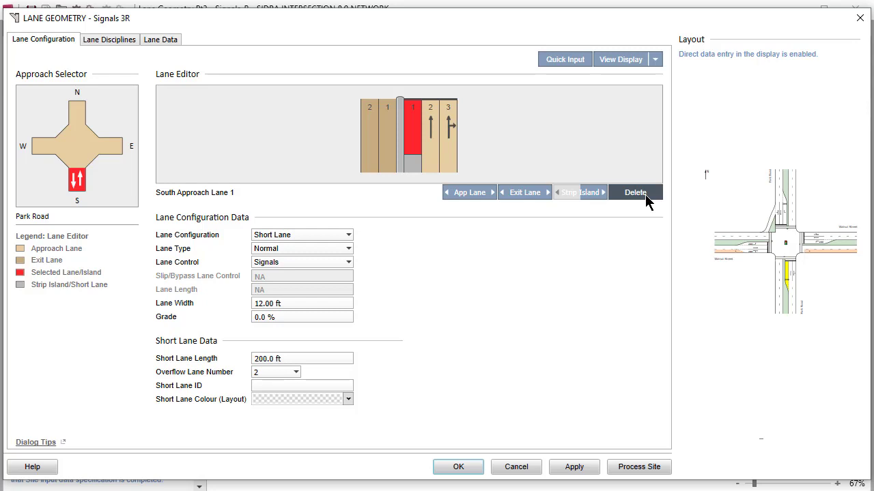
left_click(645, 195)
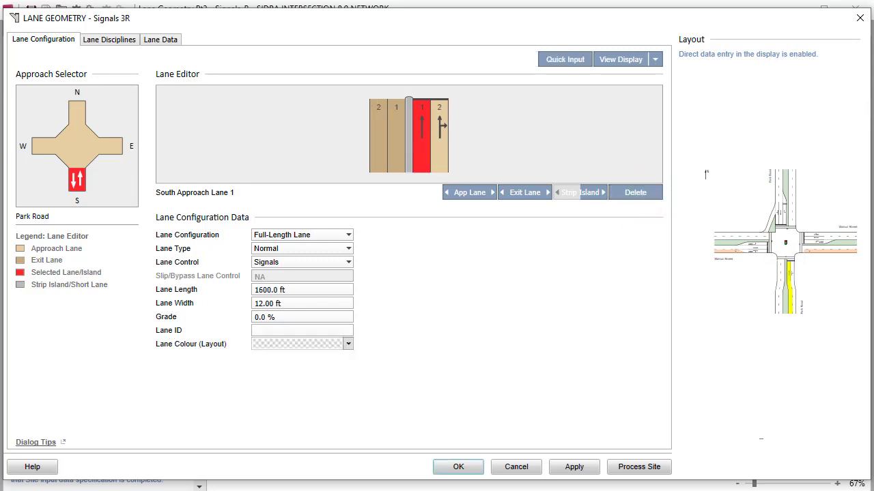
- Select the South approach strip island
left_click(407, 166)
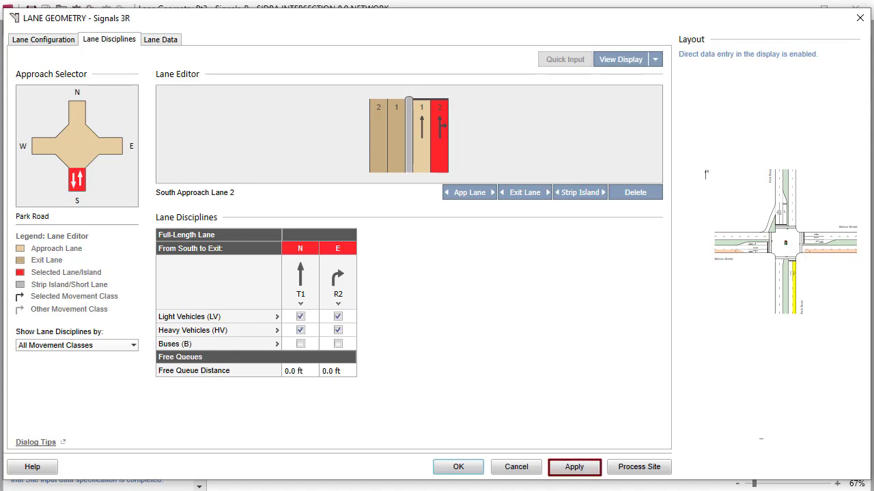
- Dismiss the unallocated buses warning and select West approach lane 3
left_click(471, 468)
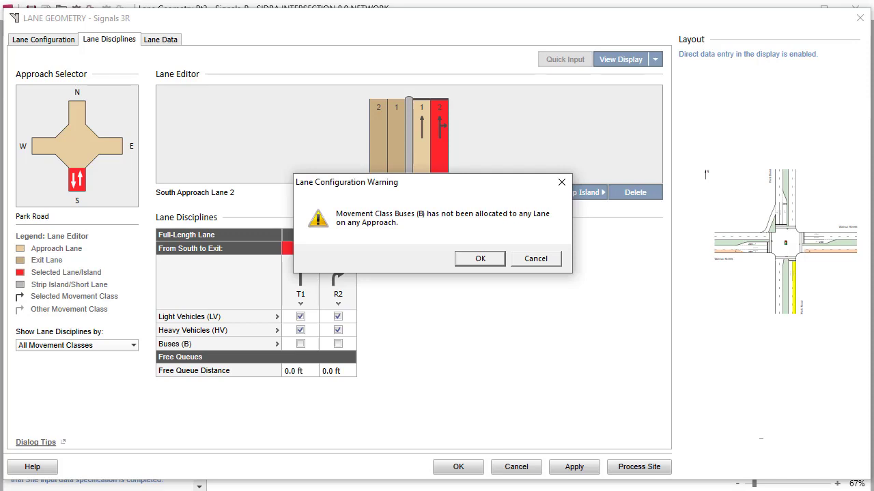
key("Return")
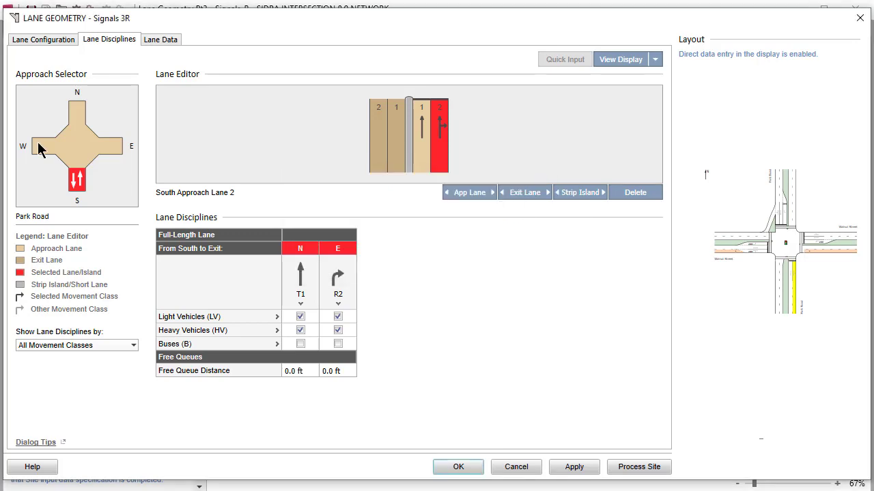
left_click(39, 145)
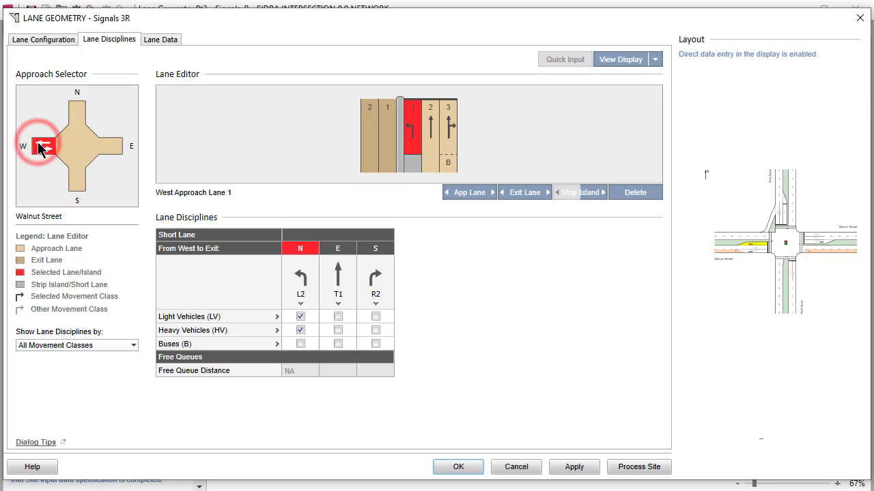
left_click(447, 152)
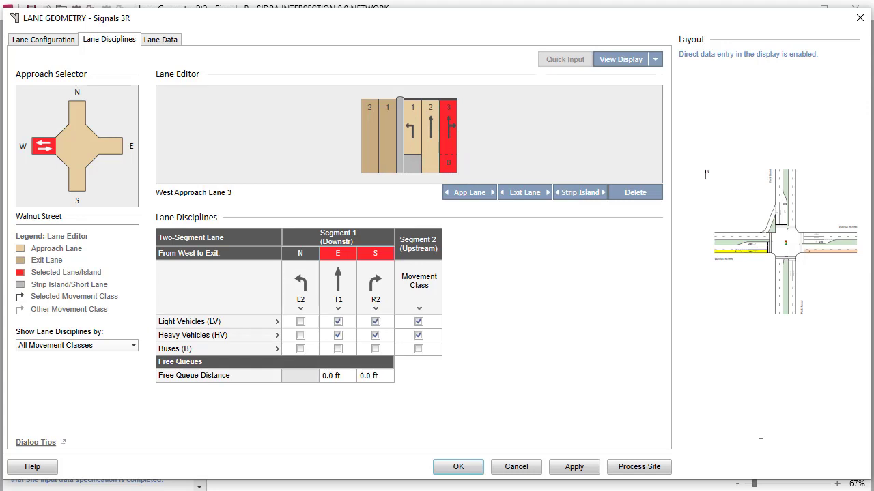
- Restrict West lane 3's through movement and upstream Segment 2 to buses instead of LV/HV
left_click(338, 322)
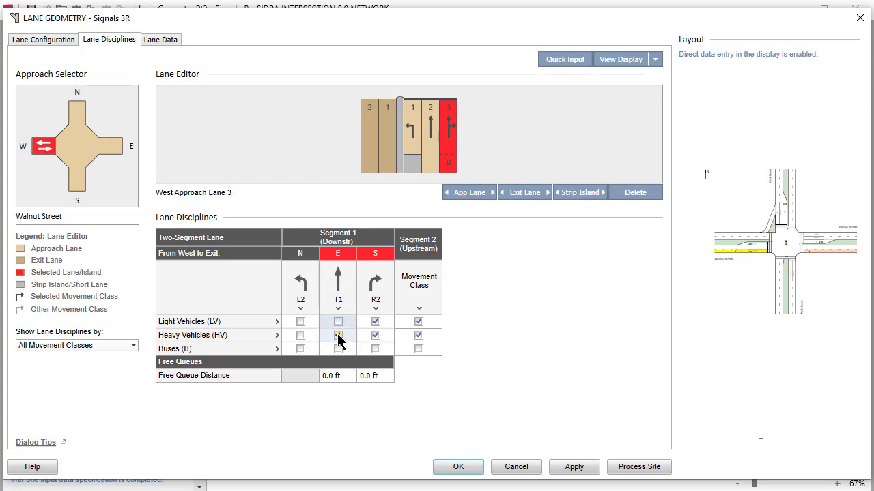
left_click(337, 335)
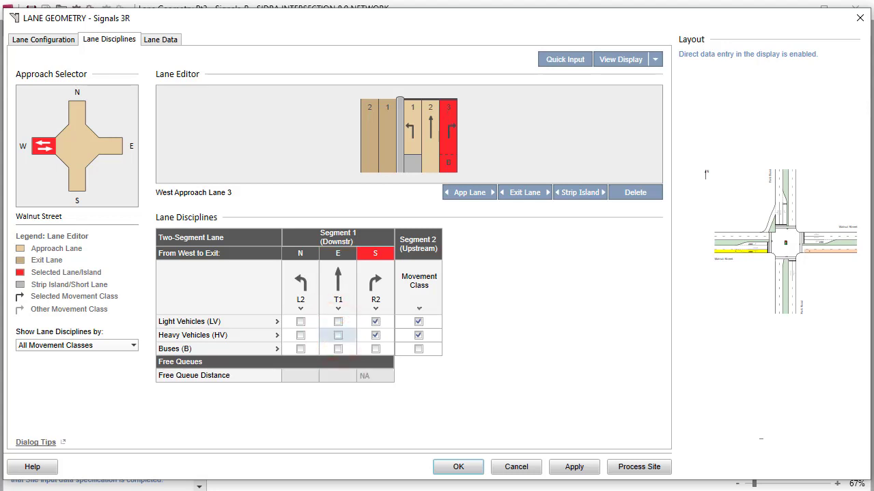
left_click(337, 348)
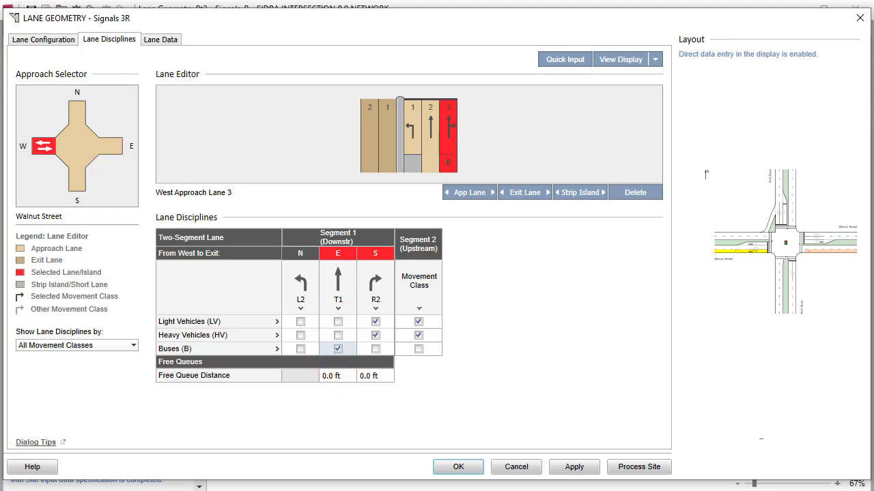
left_click(419, 321)
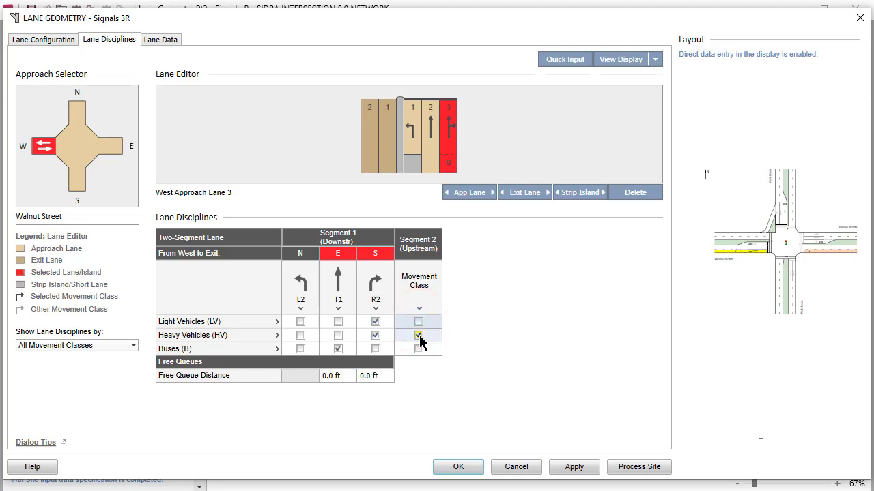
left_click(419, 335)
left_click(419, 349)
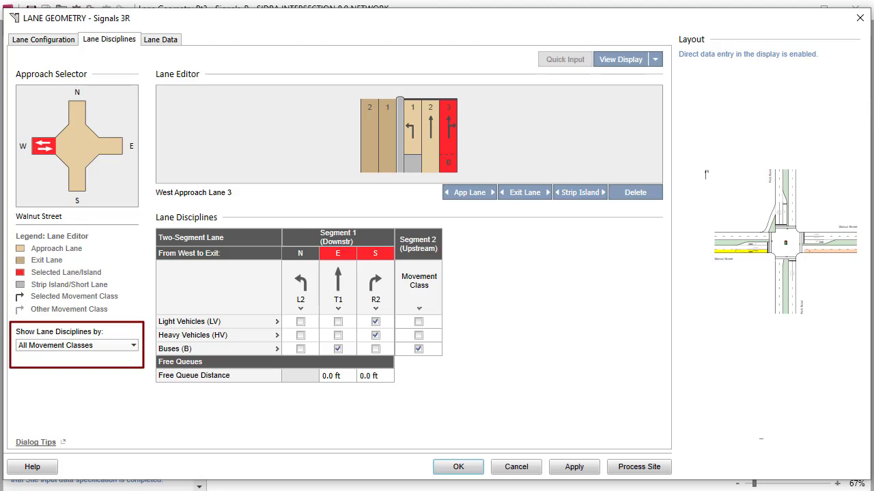
- Filter the displayed lane disciplines to the Buses movement class
left_click(133, 346)
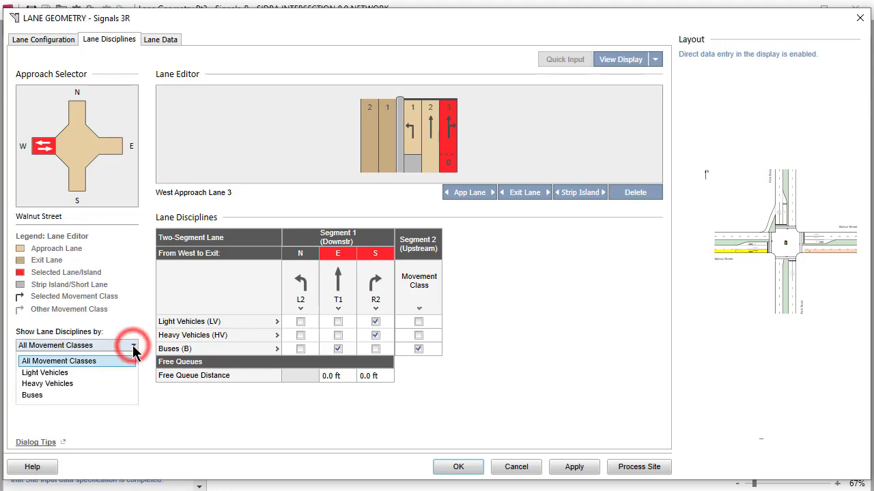
left_click(127, 395)
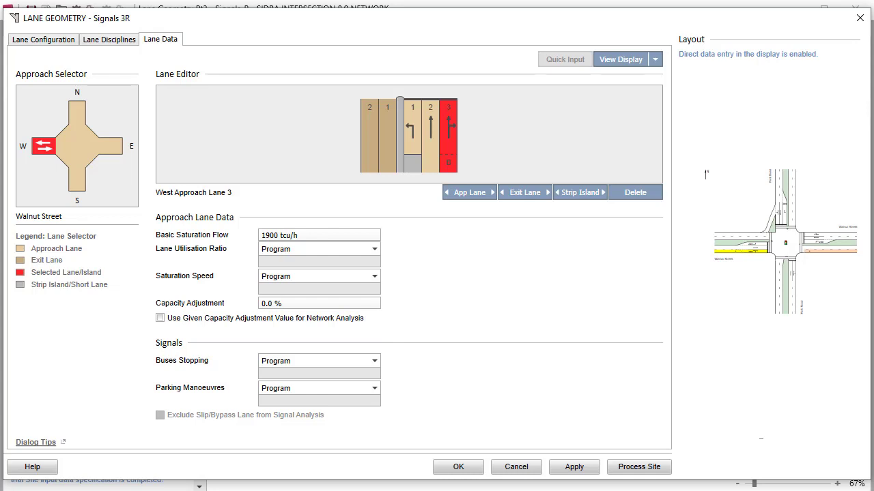
- Accept the Signals 3R lane geometry changes and save the project
left_click(474, 469)
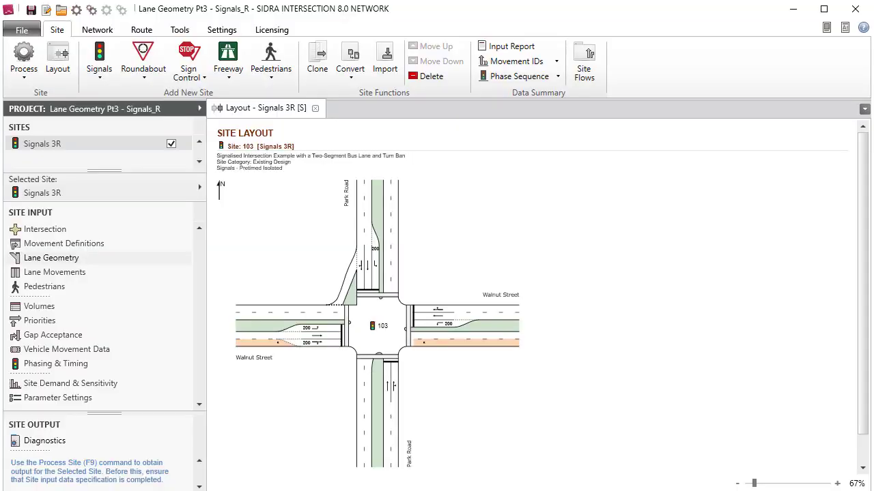
left_click(33, 13)
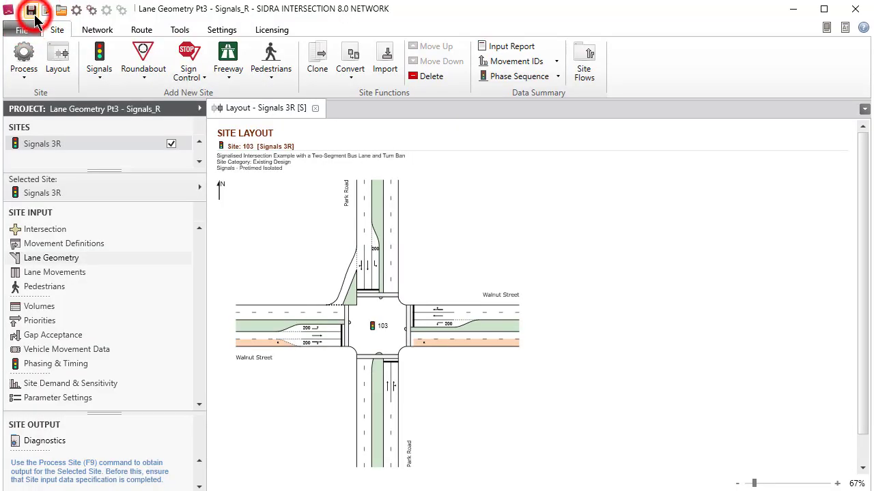
- Process the Signals 3R site, which raises Error #273 for west approach T1 buses
left_click(76, 11)
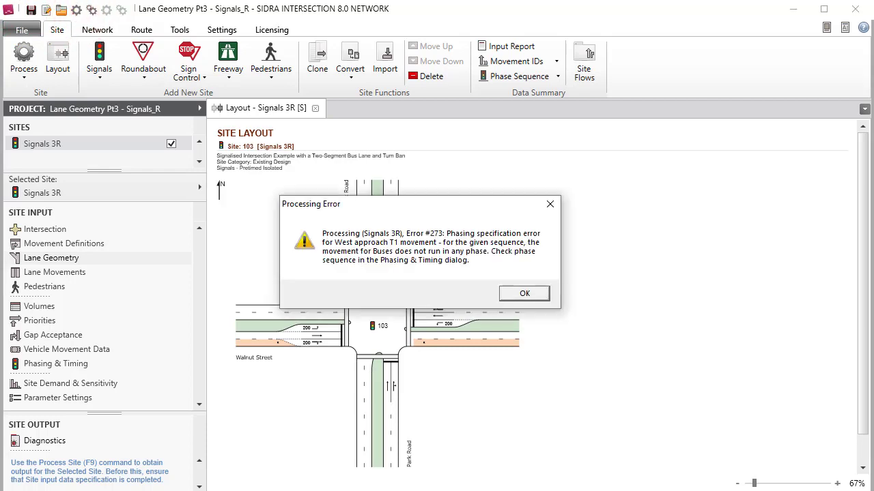